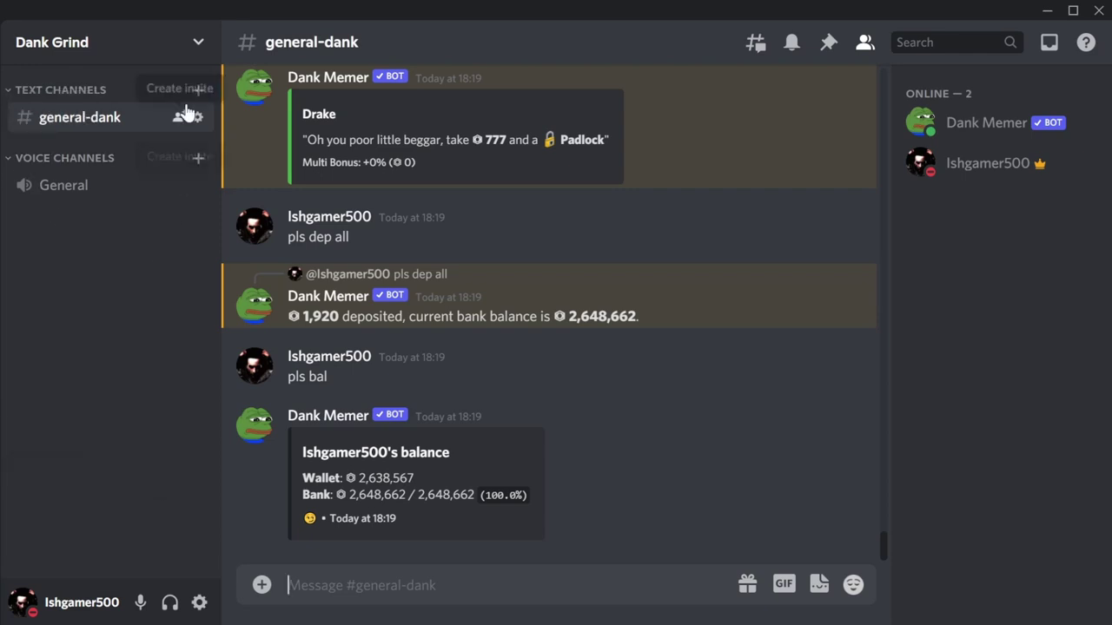
Open and close the server options, then highlight the wallet and bank balance figures.
{"action": "left_click", "coordinate": [199, 42]}
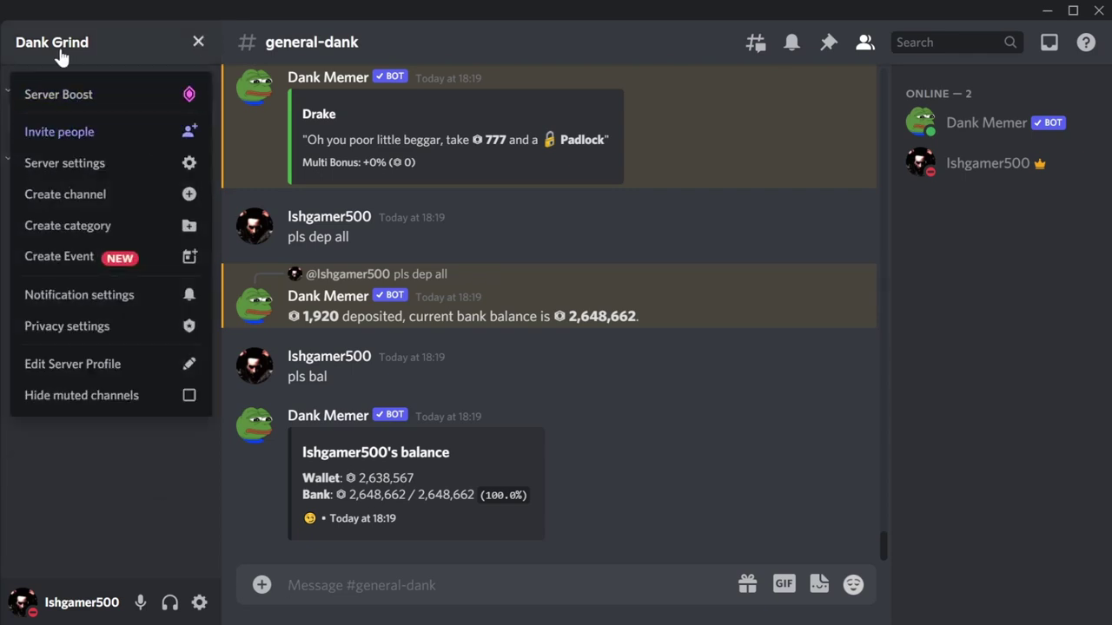
{"action": "left_click", "coordinate": [201, 42]}
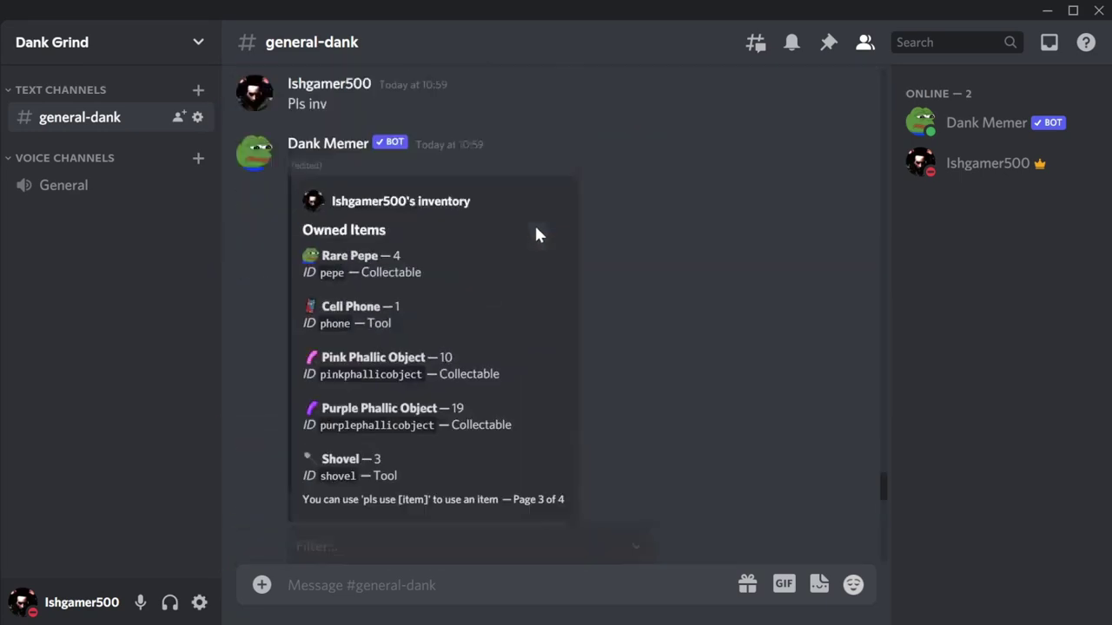
{"action": "mouse_move", "coordinate": [886, 487]}
{"action": "left_mouse_down"}
{"action": "mouse_move", "coordinate": [896, 333]}
{"action": "mouse_move", "coordinate": [868, 181]}
{"action": "mouse_move", "coordinate": [876, 360]}
{"action": "left_mouse_up"}
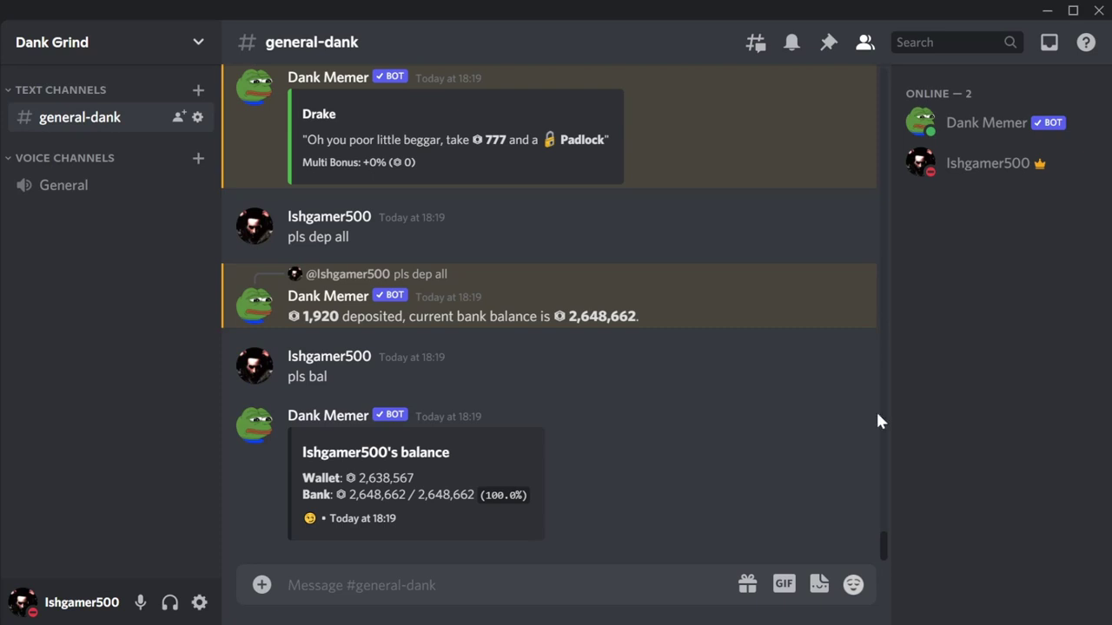
{"action": "mouse_move", "coordinate": [362, 482]}
{"action": "left_mouse_down"}
{"action": "mouse_move", "coordinate": [446, 510]}
{"action": "mouse_move", "coordinate": [616, 492]}
{"action": "left_mouse_up"}
{"action": "left_click", "coordinate": [622, 489]}
View the Dank Memer bot's and the server owner's profile cards, then close them.
{"action": "left_click", "coordinate": [948, 121]}
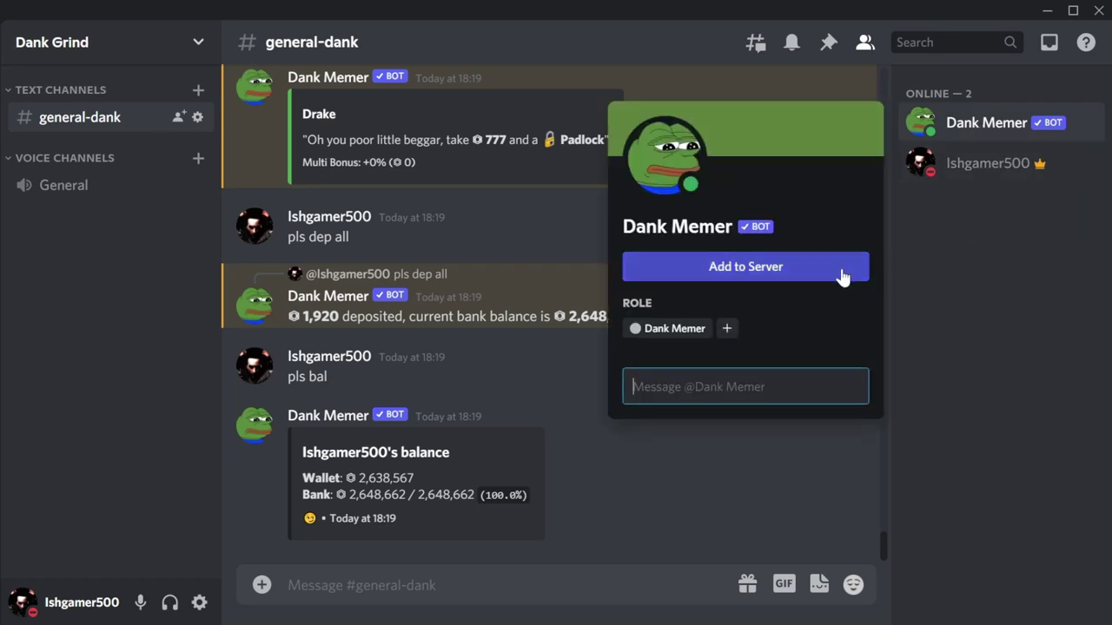
{"action": "left_click", "coordinate": [593, 563]}
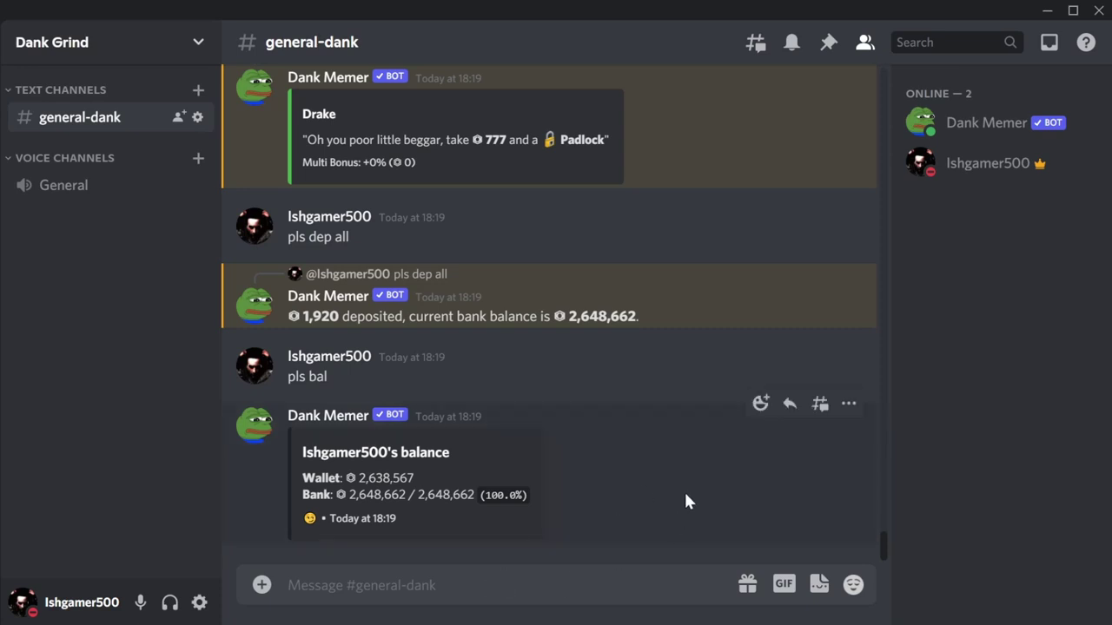
{"action": "left_click", "coordinate": [985, 128]}
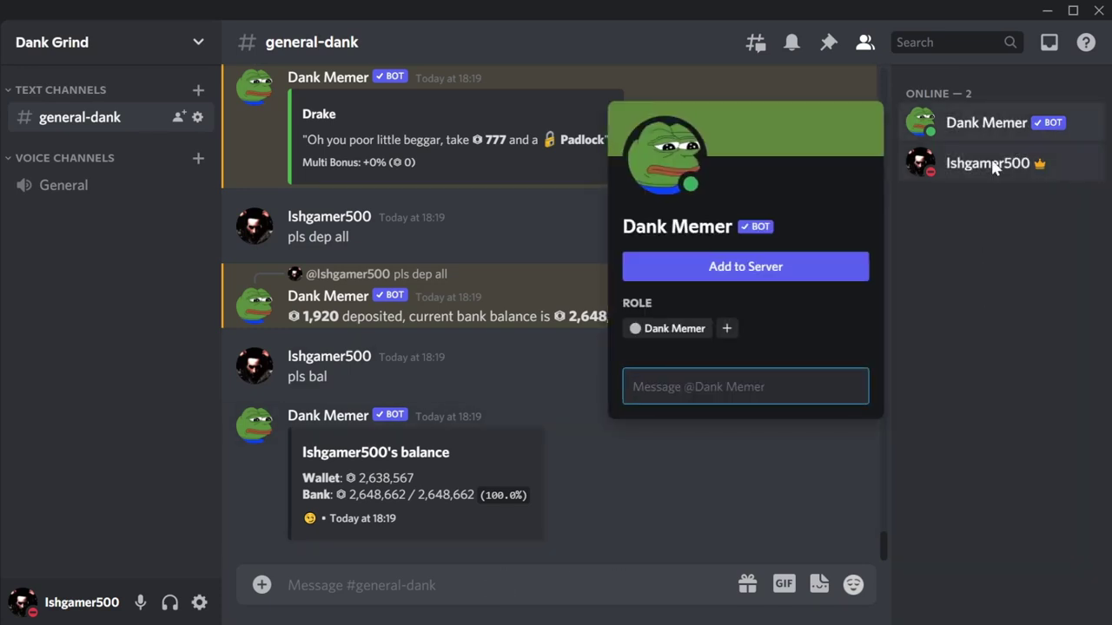
{"action": "left_click", "coordinate": [950, 164]}
{"action": "left_click", "coordinate": [917, 134]}
{"action": "left_click", "coordinate": [970, 345]}
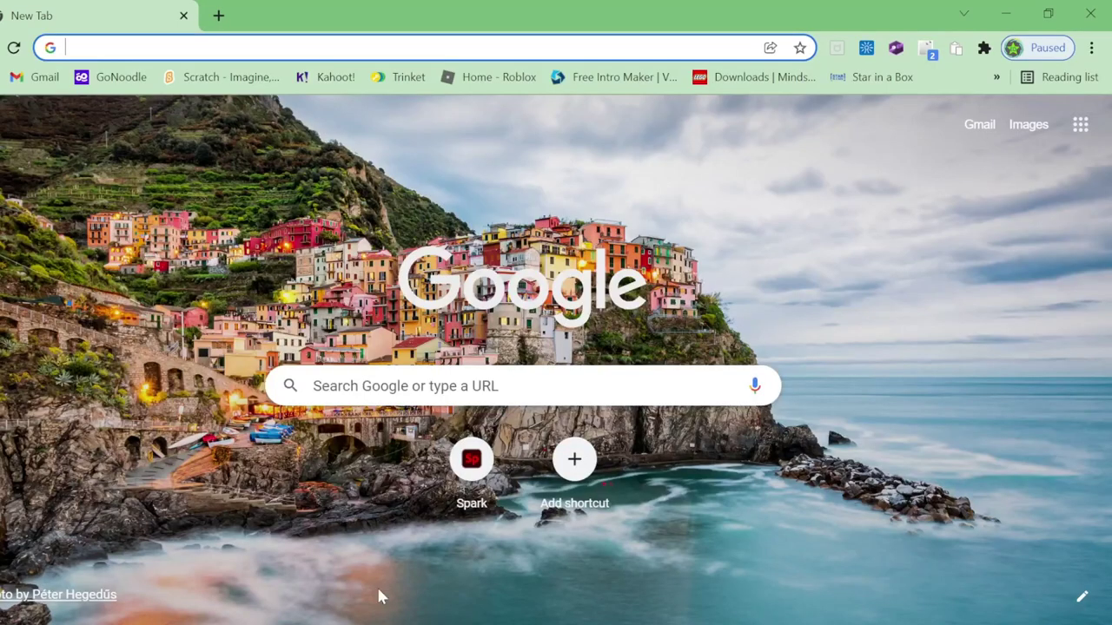
Search 'ahk download' and scroll through the AutoHotkey downloads page offering v1.1.33.10.
{"action": "left_click", "coordinate": [451, 48]}
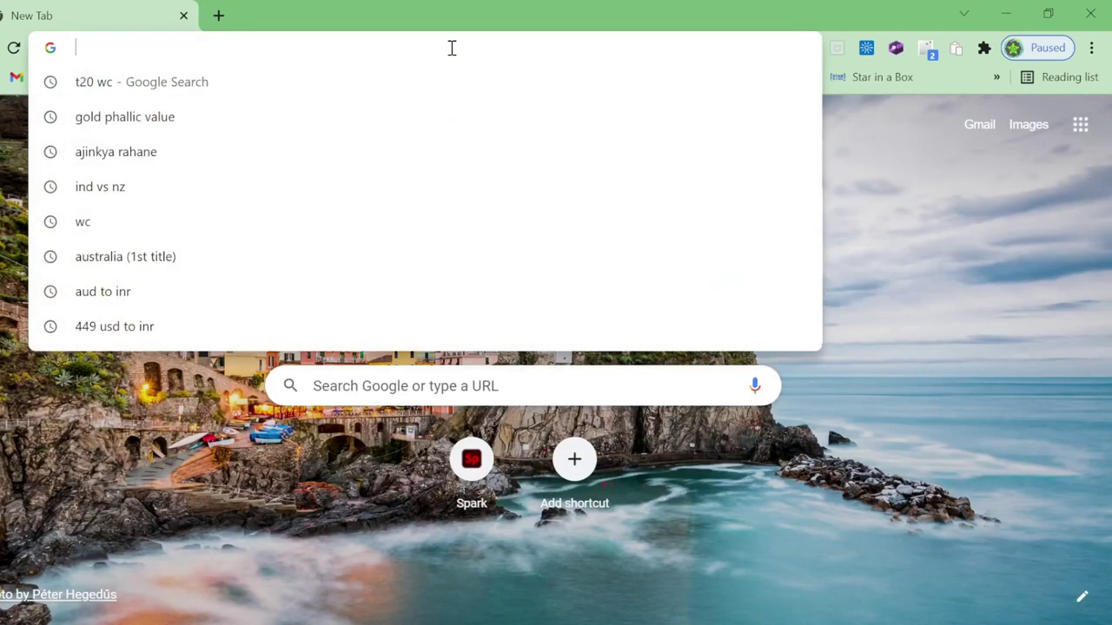
{"action": "type", "text": "ah"}
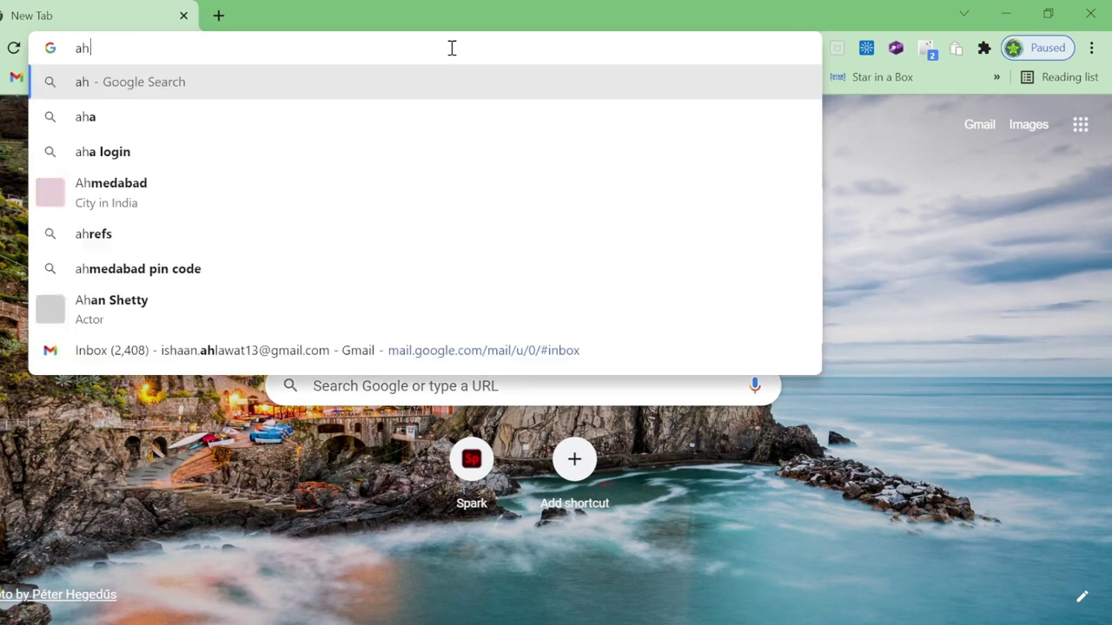
{"action": "type", "text": "k doe"}
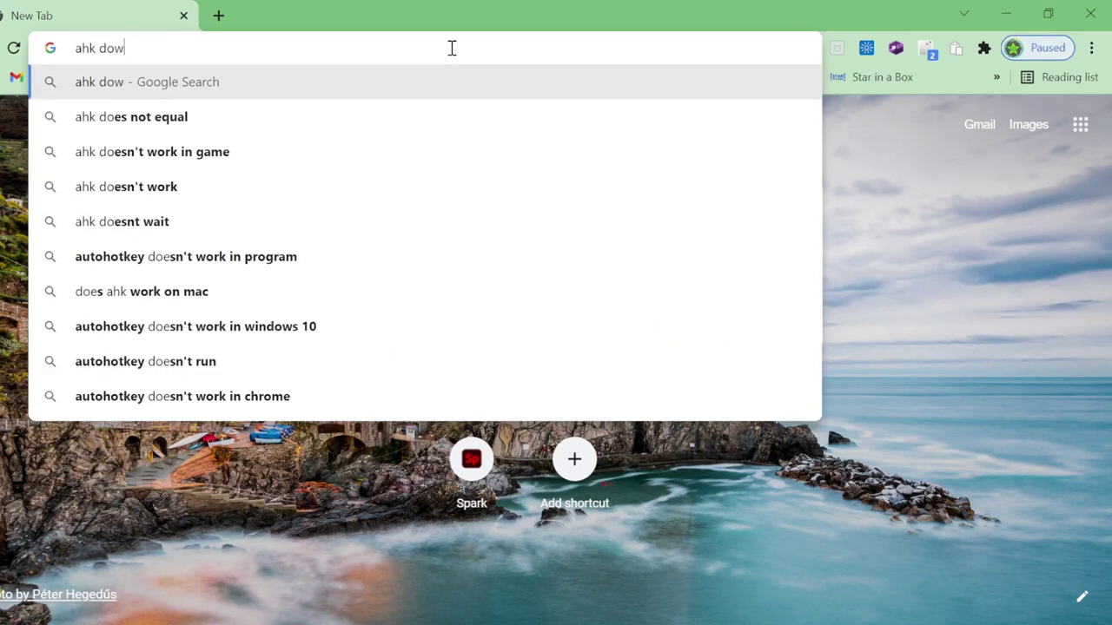
{"action": "key", "text": "BackSpace"}
{"action": "type", "text": "wnlo"}
{"action": "key", "text": "Return"}
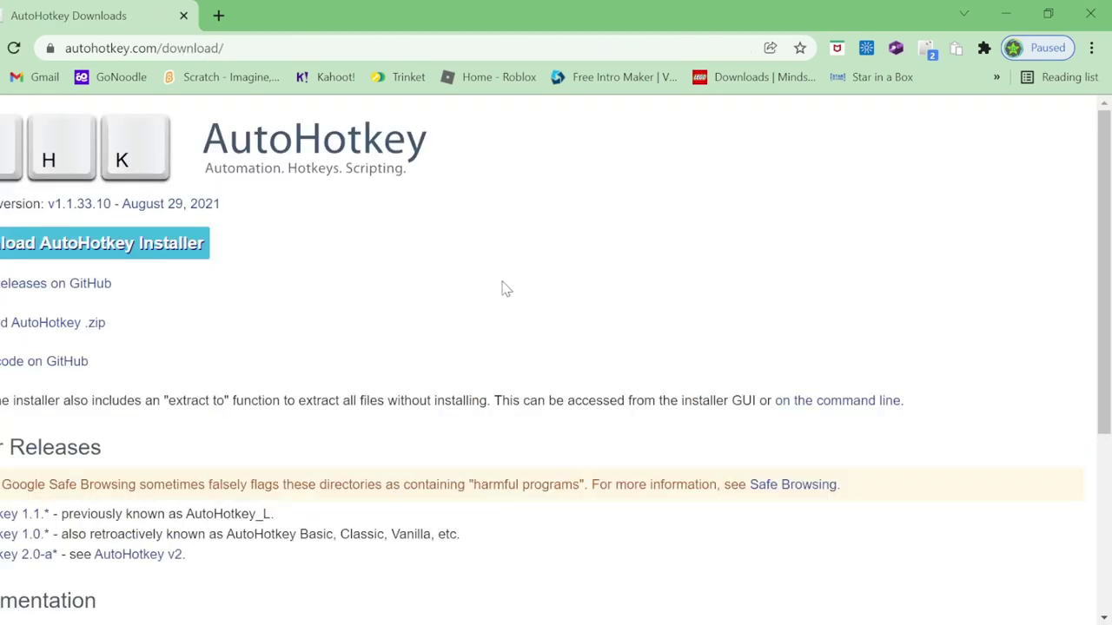
{"action": "scroll", "coordinate": [504, 288], "scroll_direction": "down", "scroll_amount": 3}
{"action": "scroll", "coordinate": [509, 289], "scroll_direction": "up", "scroll_amount": 3}
{"action": "scroll", "coordinate": [608, 217], "scroll_direction": "down", "scroll_amount": 5}
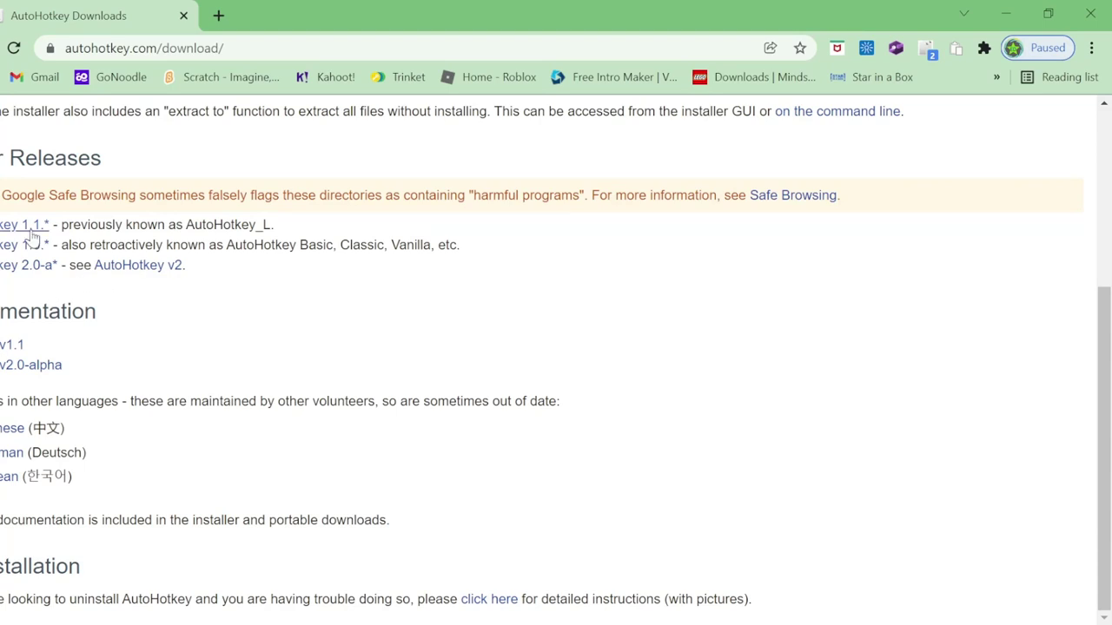
{"action": "scroll", "coordinate": [630, 374], "scroll_direction": "up", "scroll_amount": 3}
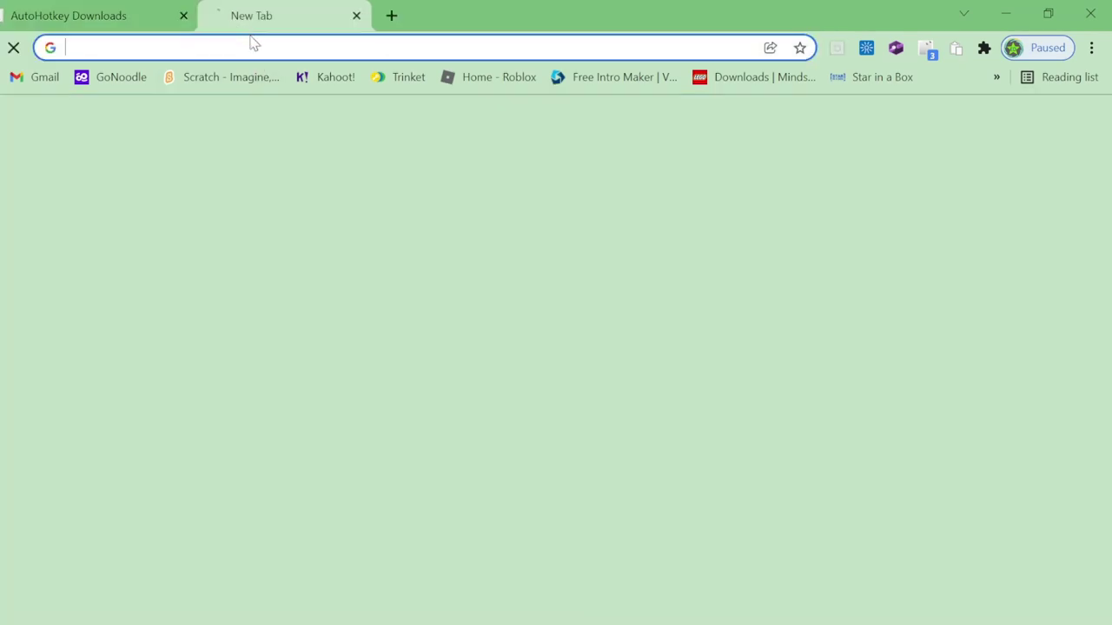
In a new browser tab, search Google for 'add dank memer'.
{"action": "left_click", "coordinate": [222, 15]}
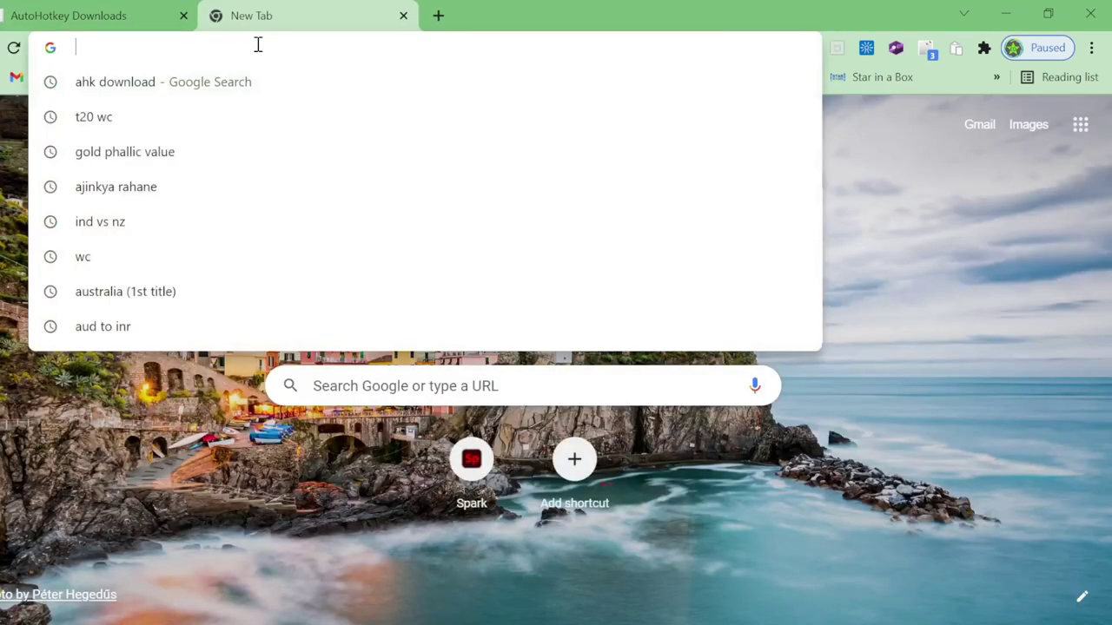
{"action": "type", "text": "dadd daj"}
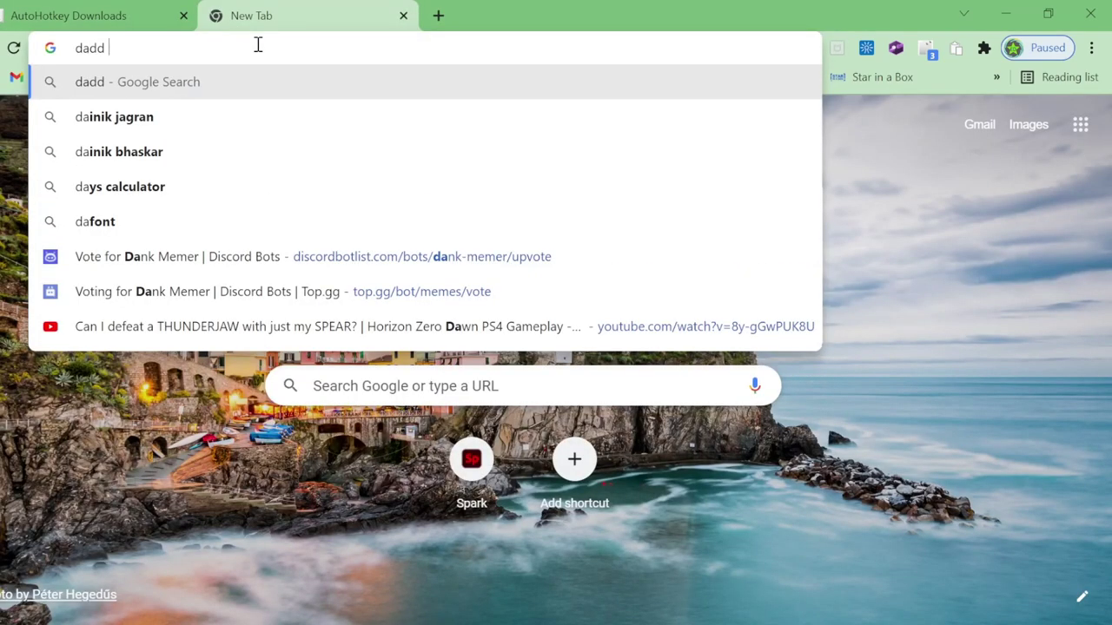
{"action": "key", "text": "BackSpace"}
{"action": "key", "text": "BackSpace"}
{"action": "key", "text": "BackSpace"}
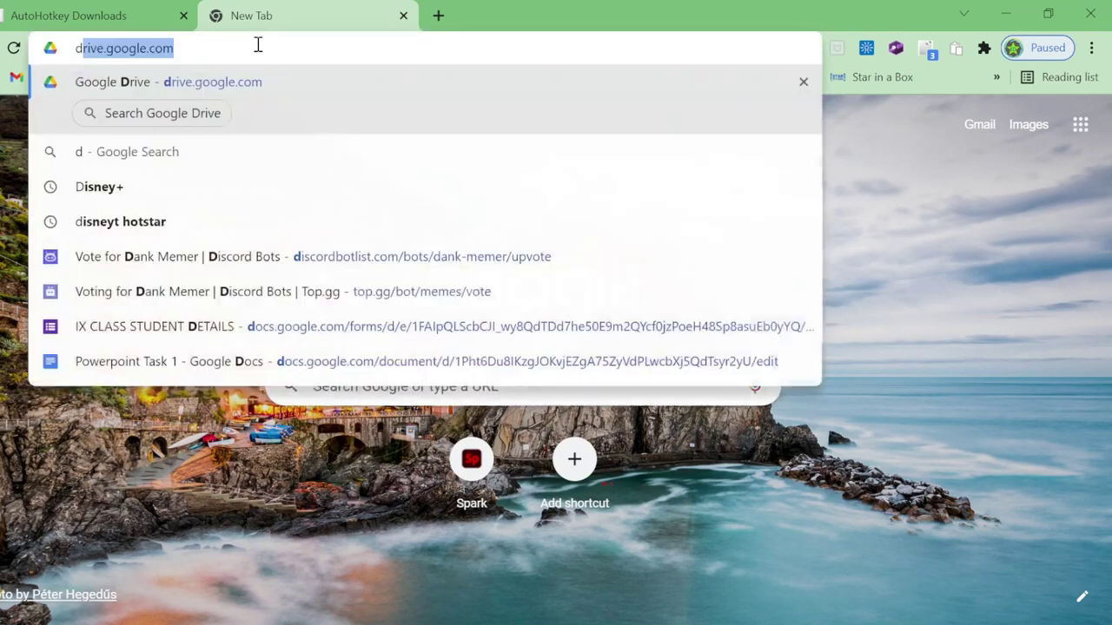
{"action": "key", "text": "BackSpace"}
{"action": "type", "text": "add d"}
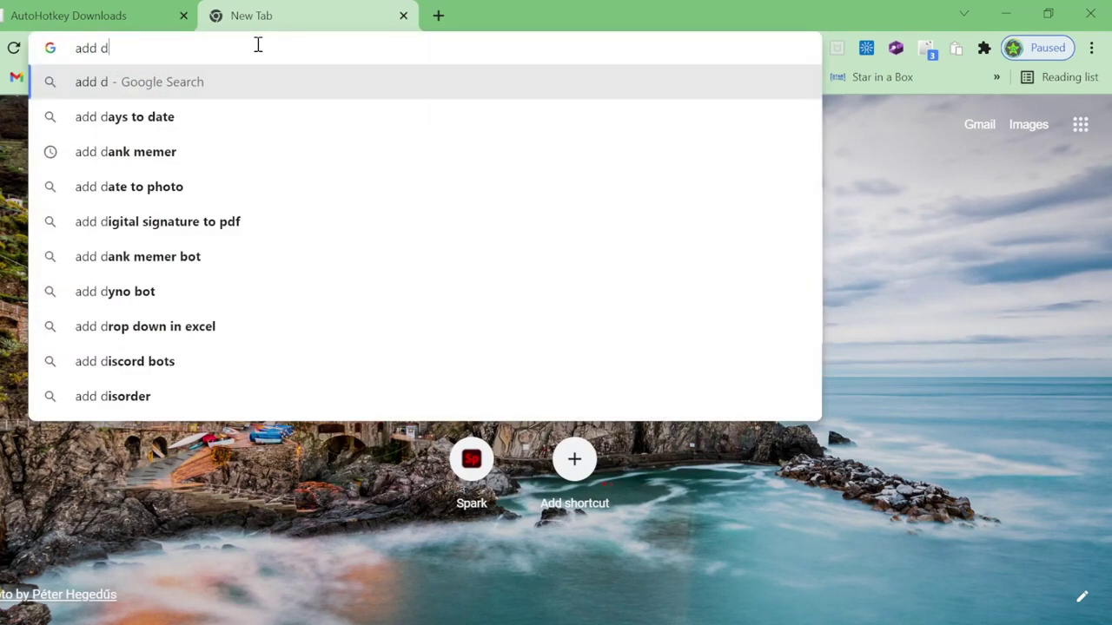
{"action": "key", "text": "BackSpace"}
{"action": "key", "text": "BackSpace"}
{"action": "type", "text": "dank me"}
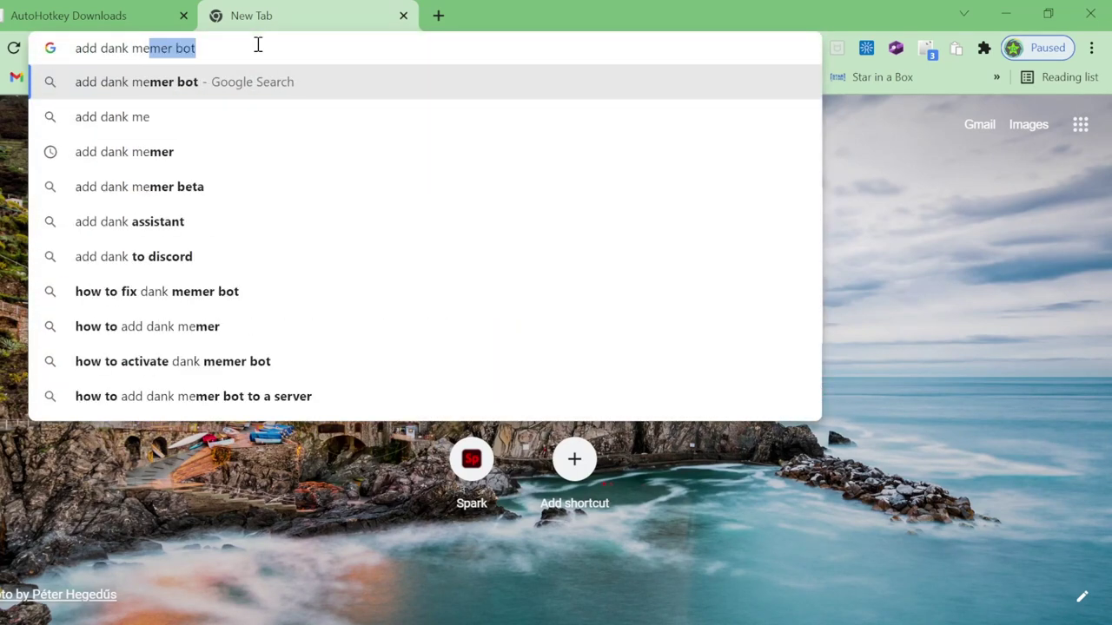
{"action": "type", "text": "emr"}
{"action": "key", "text": "Return"}
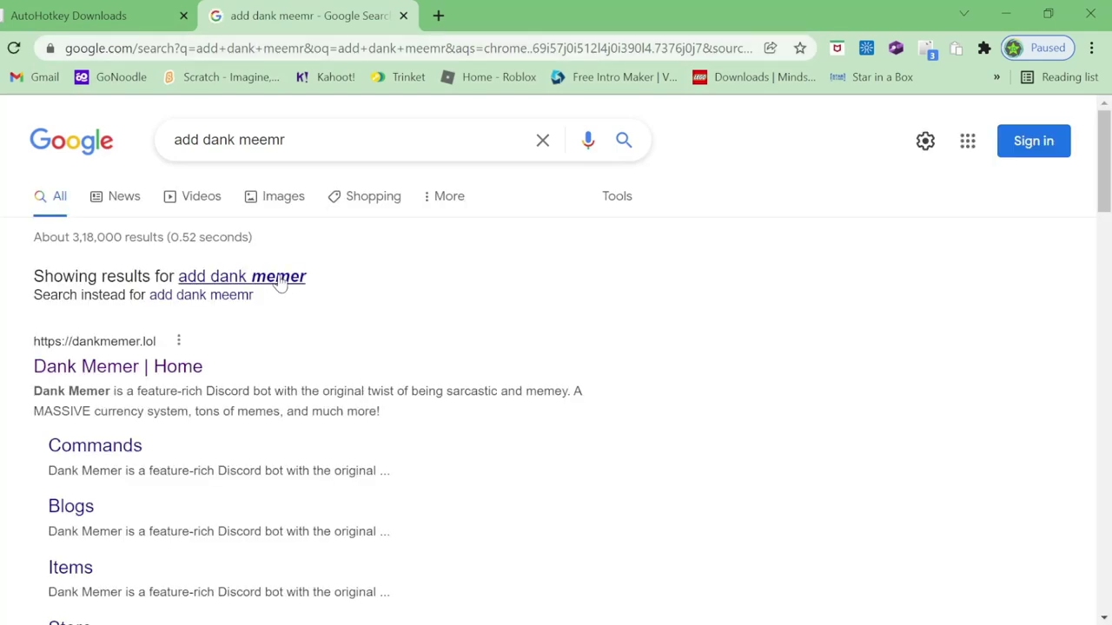
{"action": "left_click", "coordinate": [281, 280]}
Look over the dankmemer.lol home page, then close that tab.
{"action": "left_click", "coordinate": [44, 302]}
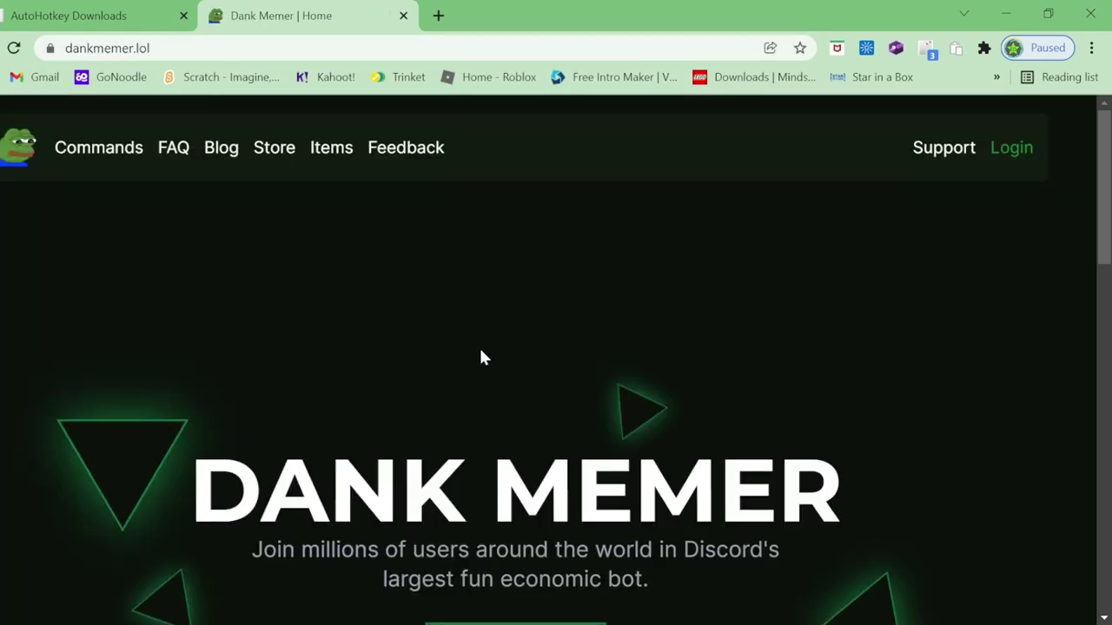
{"action": "scroll", "coordinate": [638, 300], "scroll_direction": "down", "scroll_amount": 5}
{"action": "scroll", "coordinate": [501, 256], "scroll_direction": "up", "scroll_amount": 3}
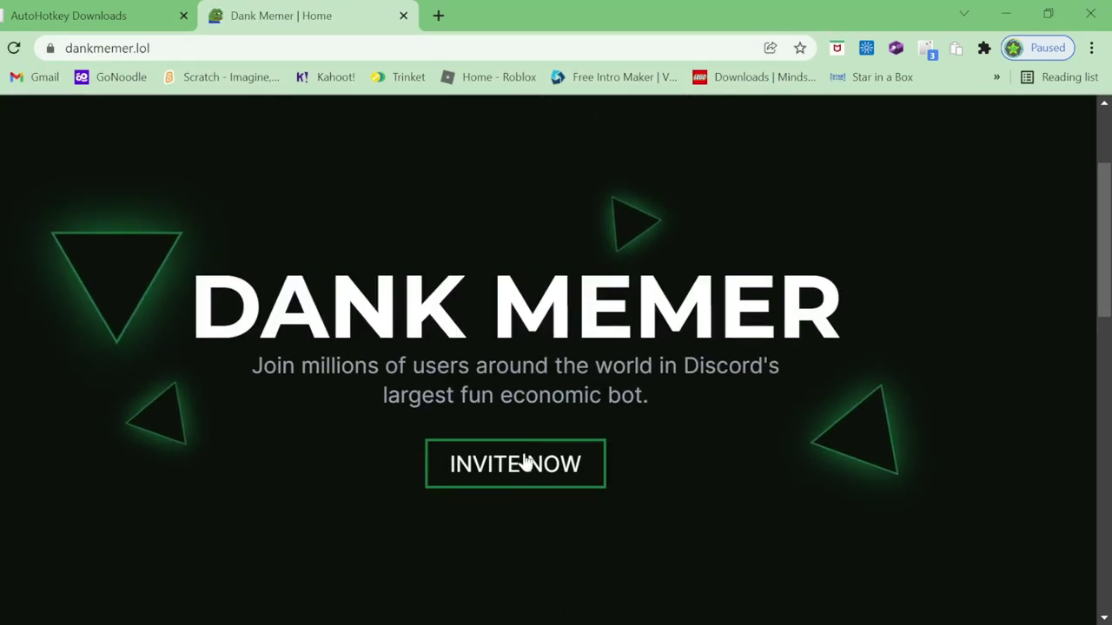
{"action": "left_click", "coordinate": [403, 16]}
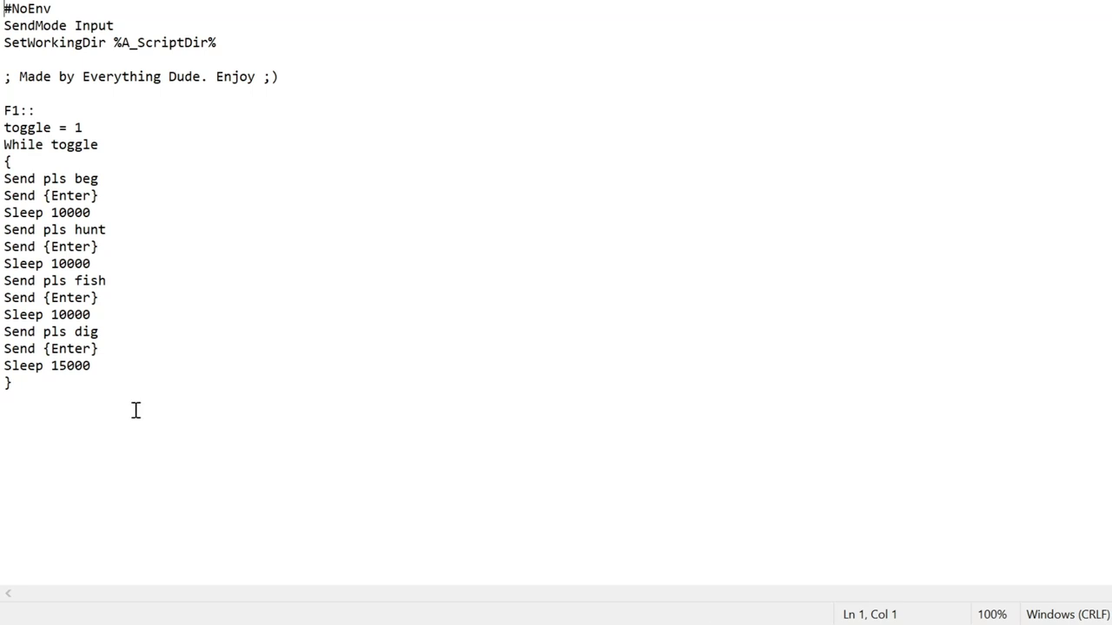
Select the whole AutoHotkey script with Ctrl+A, then deselect it.
{"action": "key", "text": "ctrl+a"}
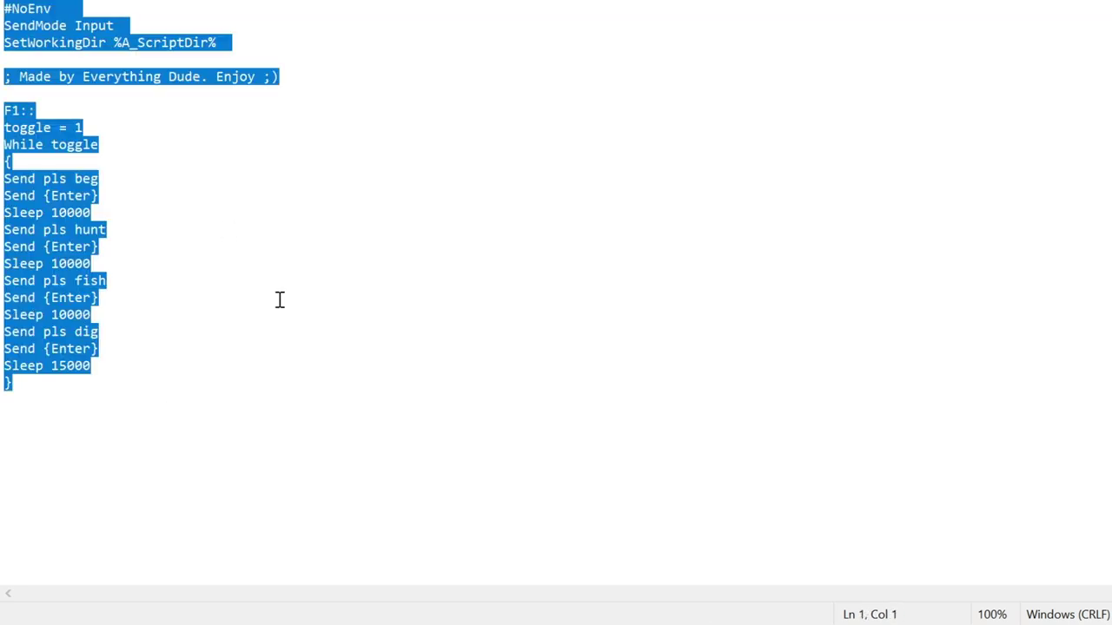
{"action": "left_click", "coordinate": [188, 385]}
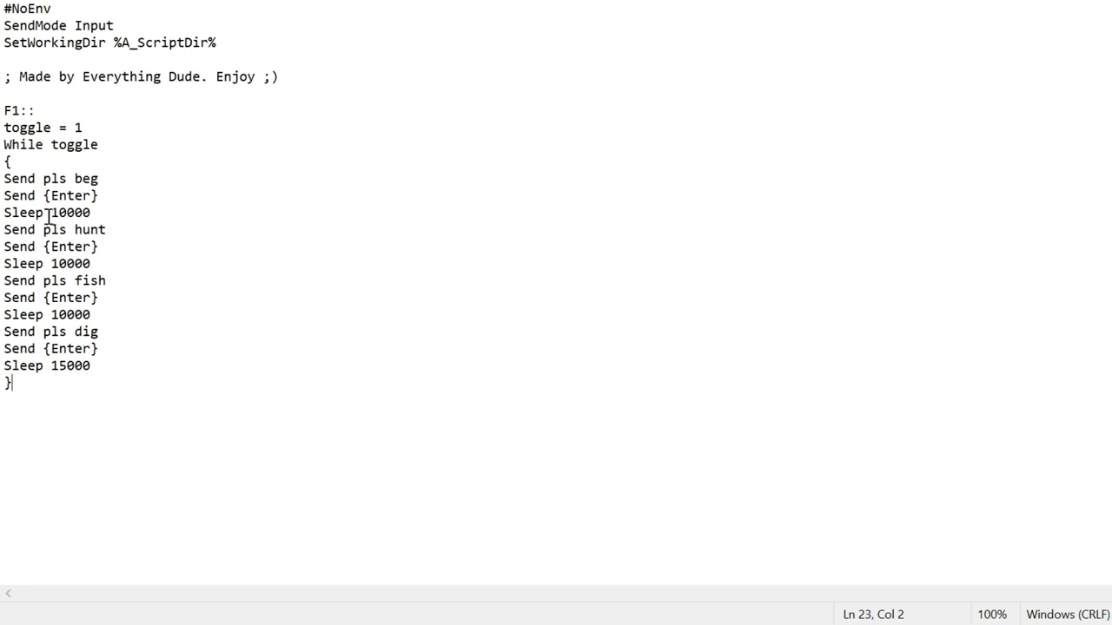
{"action": "left_click_drag", "start_coordinate": [51, 213], "coordinate": [91, 213]}
{"action": "left_click_drag", "start_coordinate": [52, 263], "coordinate": [101, 264]}
{"action": "left_click_drag", "start_coordinate": [59, 315], "coordinate": [92, 314]}
{"action": "left_click_drag", "start_coordinate": [54, 367], "coordinate": [127, 369]}
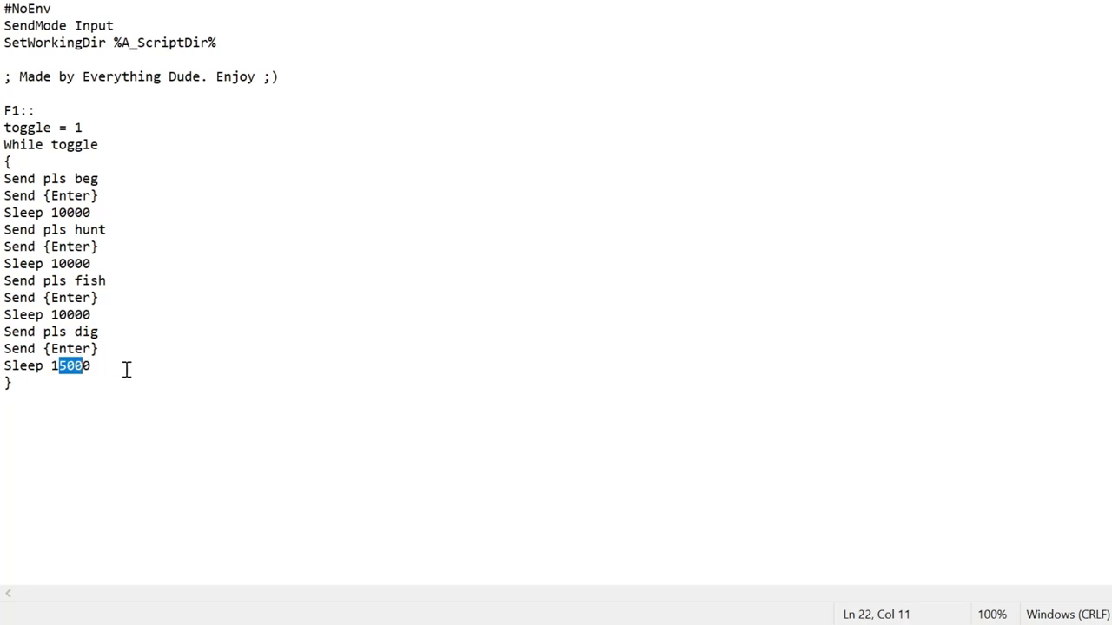
{"action": "left_click", "coordinate": [132, 367]}
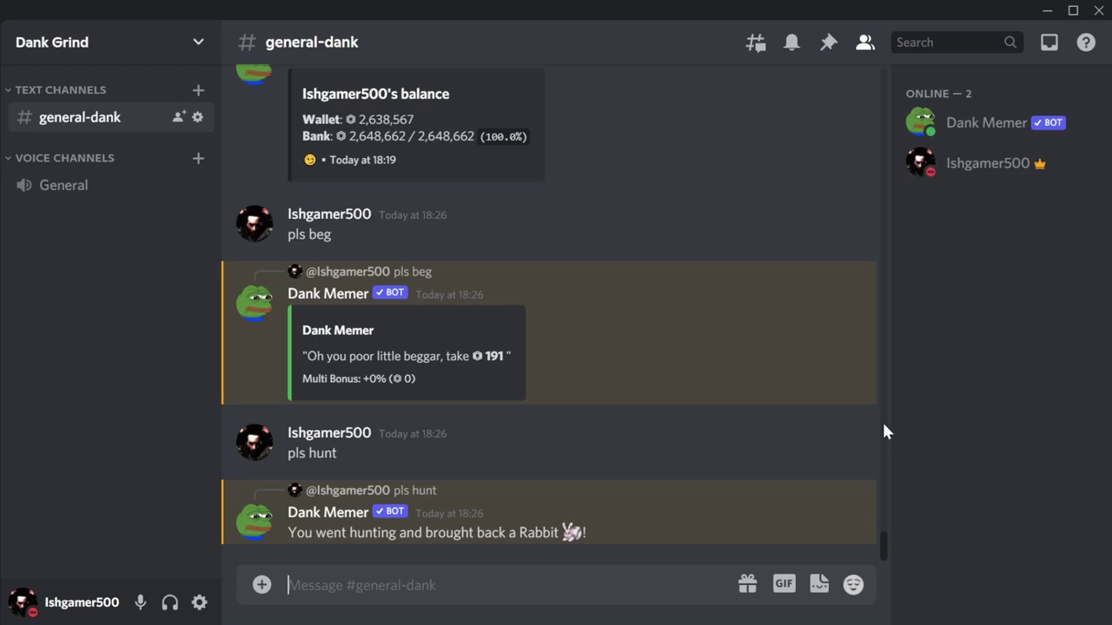
Send pls fish and pls dig in general-dank, then return to the message box.
{"action": "type", "text": "pls fish"}
{"action": "key", "text": "Return"}
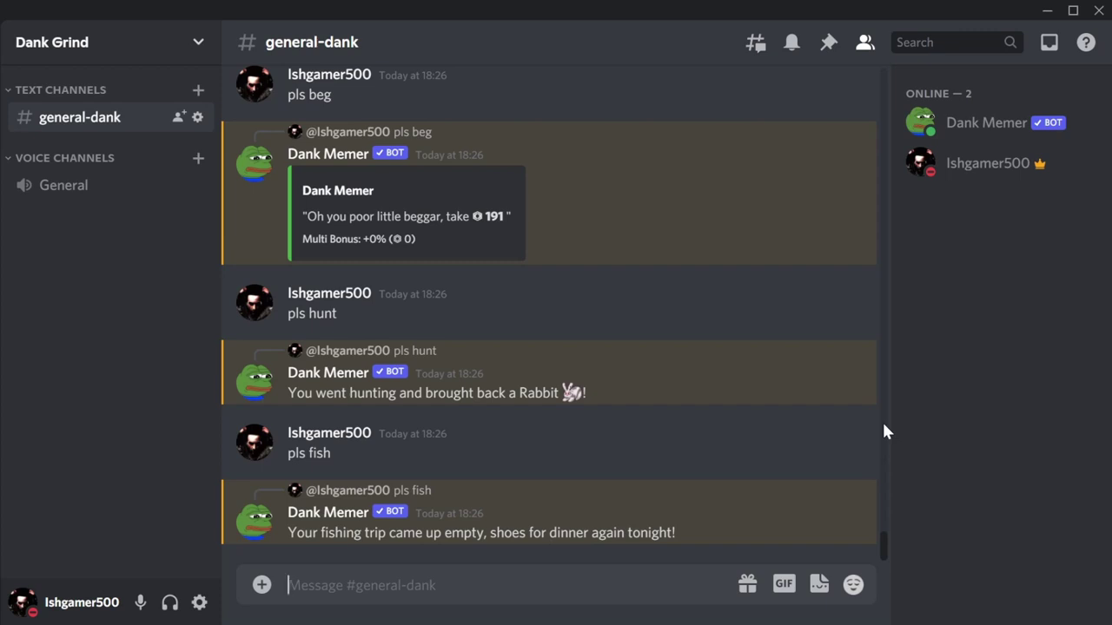
{"action": "type", "text": "pls dig"}
{"action": "key", "text": "Return"}
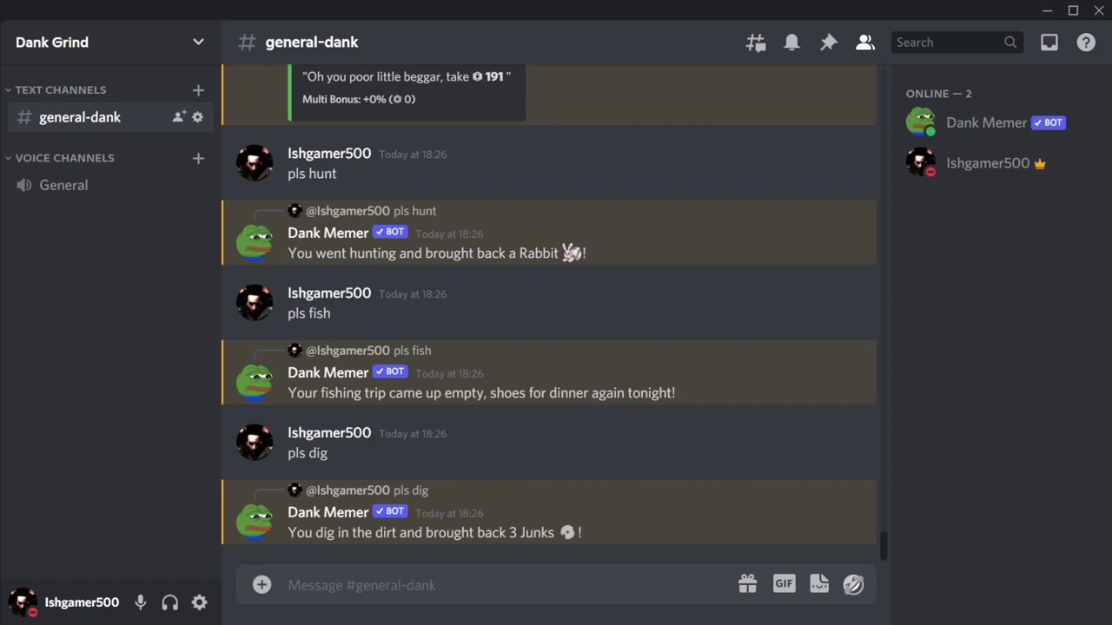
{"action": "left_click", "coordinate": [580, 585]}
Sell the 3 Junk and the Rabbit with pls sell and confirm the sale.
{"action": "type", "text": "pls sell"}
{"action": "key", "text": "Return"}
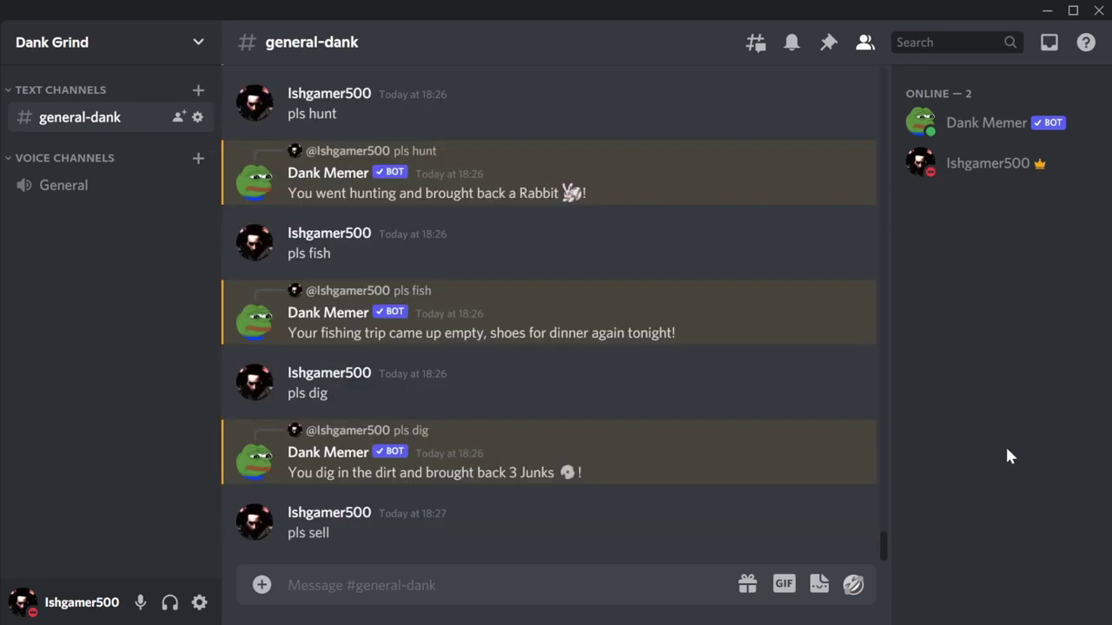
{"action": "left_click", "coordinate": [421, 527]}
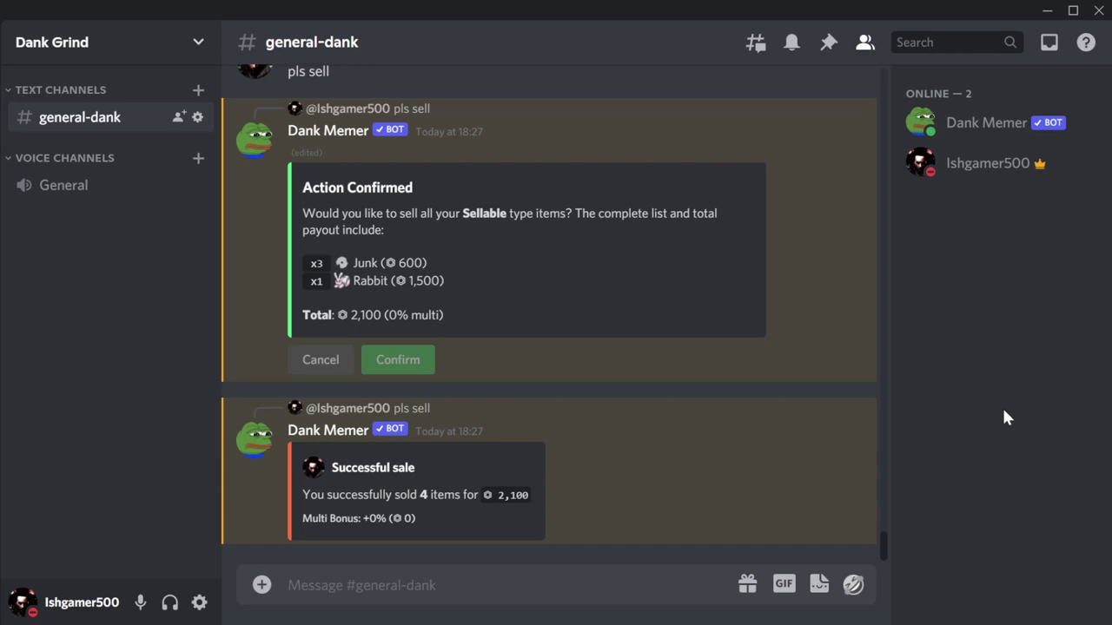
Post pls shop and advance the shop list to its next page.
{"action": "left_click", "coordinate": [604, 597]}
{"action": "type", "text": "pls shop "}
{"action": "type", "text": "items"}
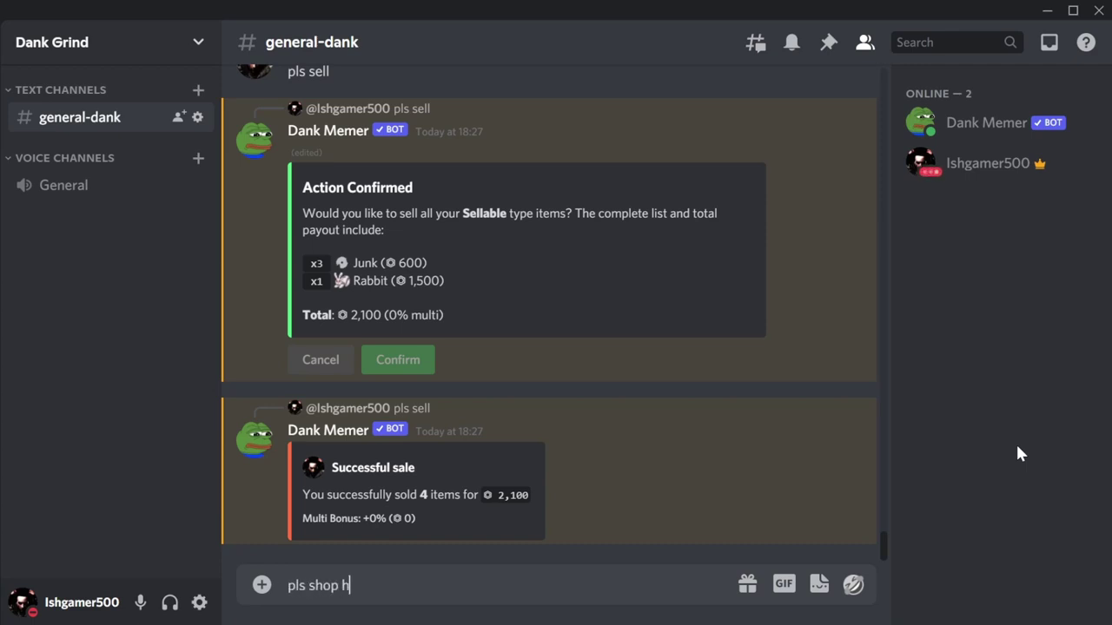
{"action": "key", "text": "BackSpace"}
{"action": "key", "text": "BackSpace"}
{"action": "key", "text": "BackSpace"}
{"action": "key", "text": "Return"}
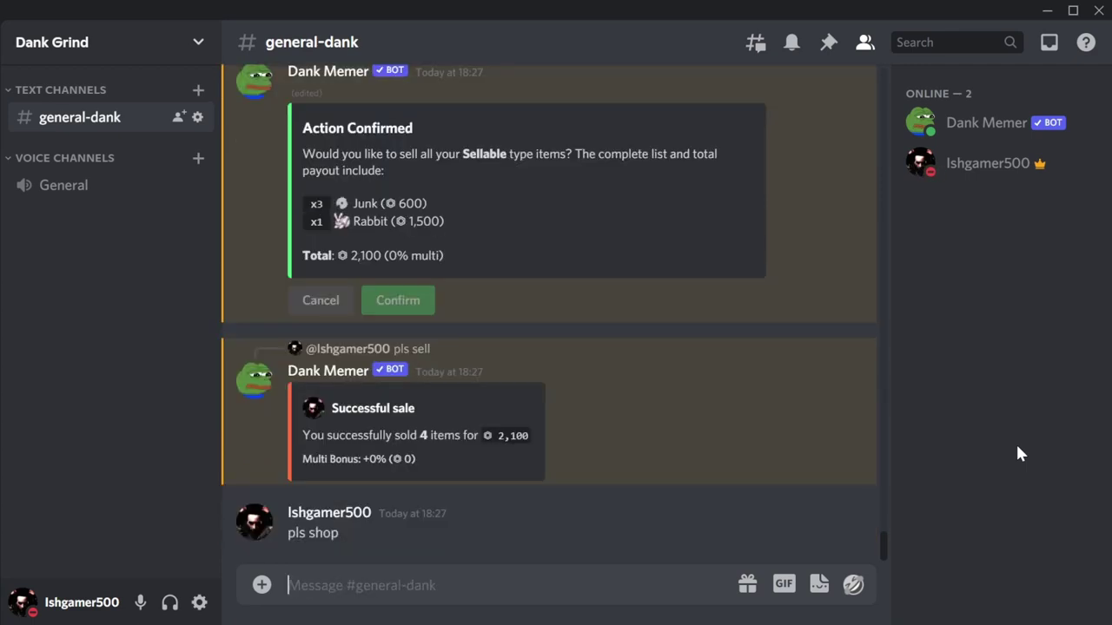
{"action": "left_click", "coordinate": [470, 521]}
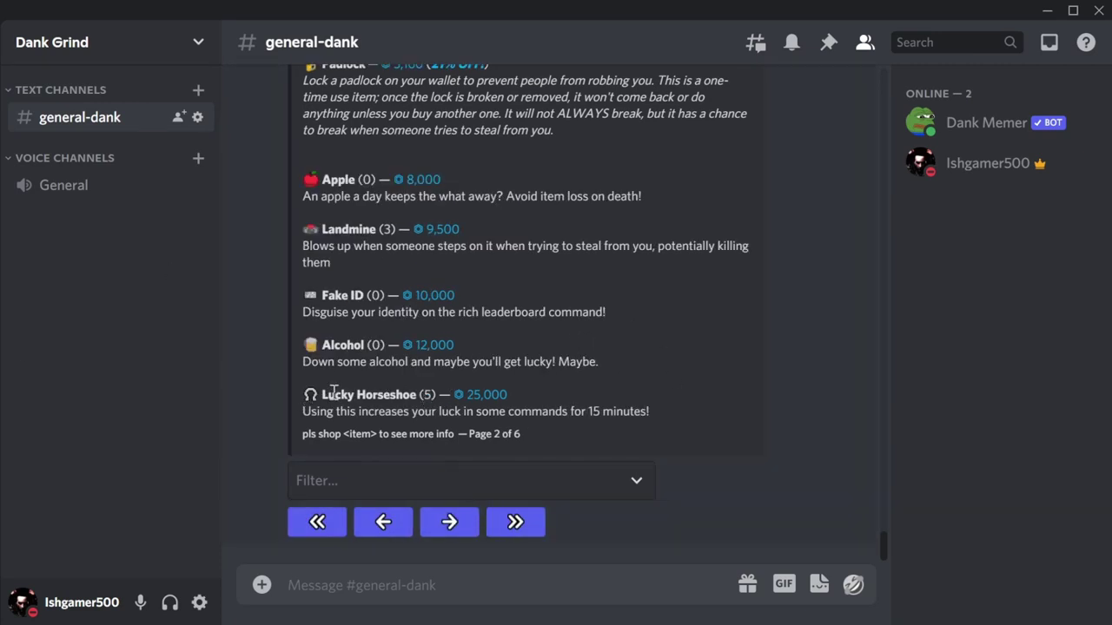
Highlight the Lucky Horseshoe entry and its owned count of 5 on shop page 2.
{"action": "left_click_drag", "start_coordinate": [304, 382], "coordinate": [519, 397]}
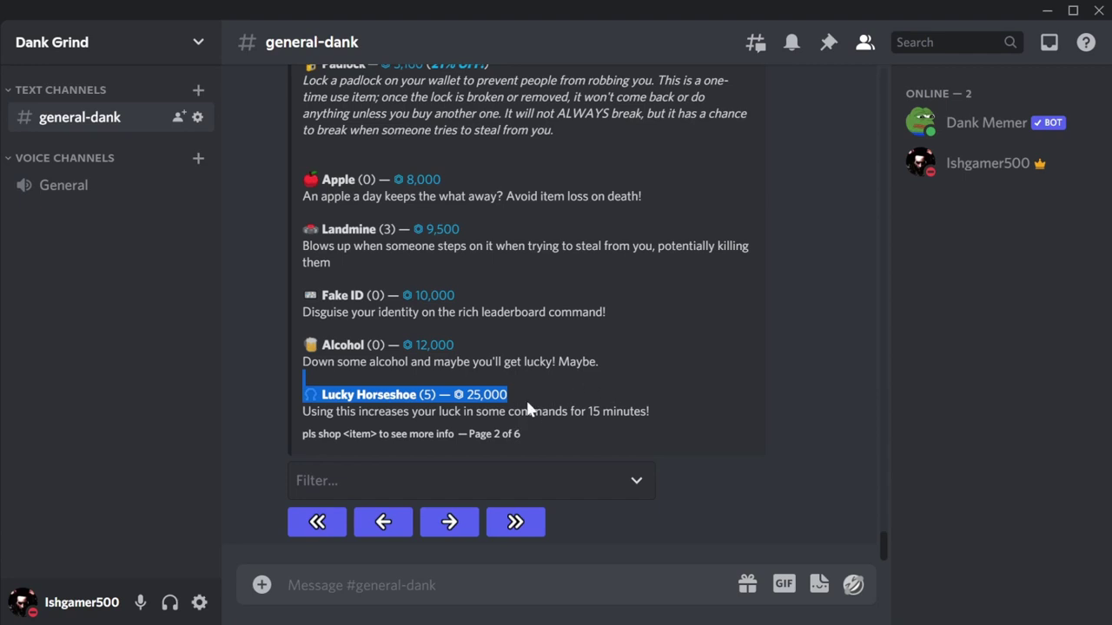
{"action": "left_click", "coordinate": [406, 401]}
{"action": "double_click", "coordinate": [427, 394]}
{"action": "left_click", "coordinate": [430, 395]}
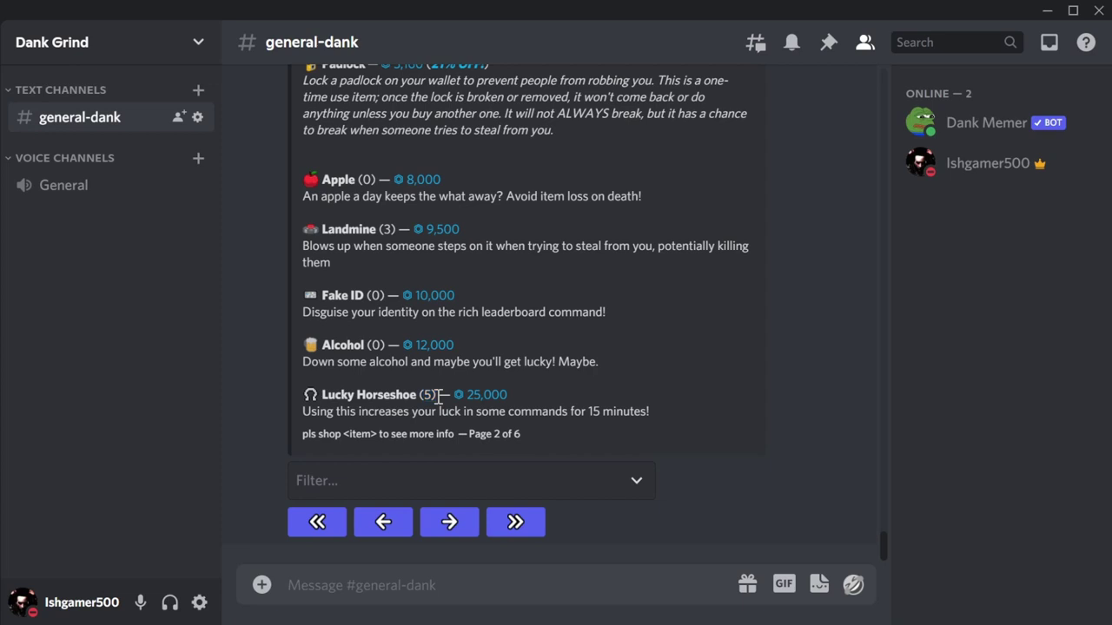